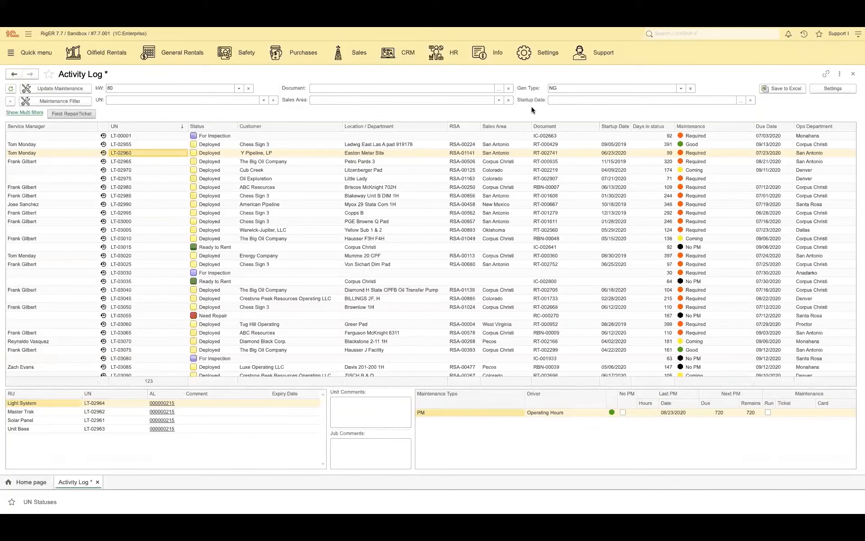
Step: Open the maintenance settings of the Light Tower HALO CM80 item in the LT group of the rental fleet
click(102, 54)
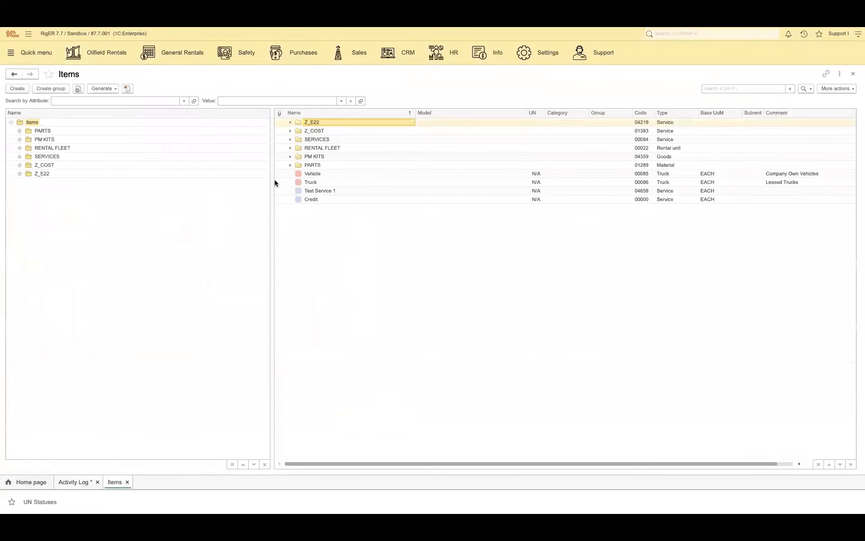
click(290, 148)
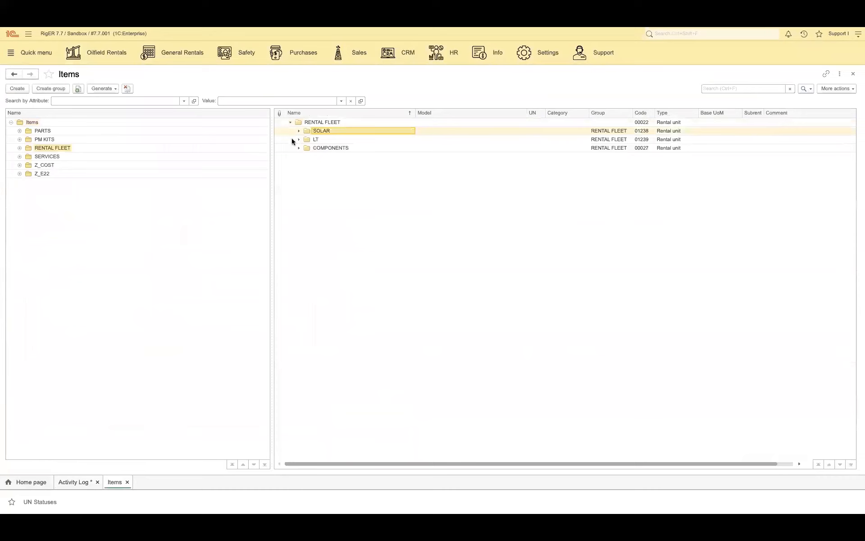
click(298, 141)
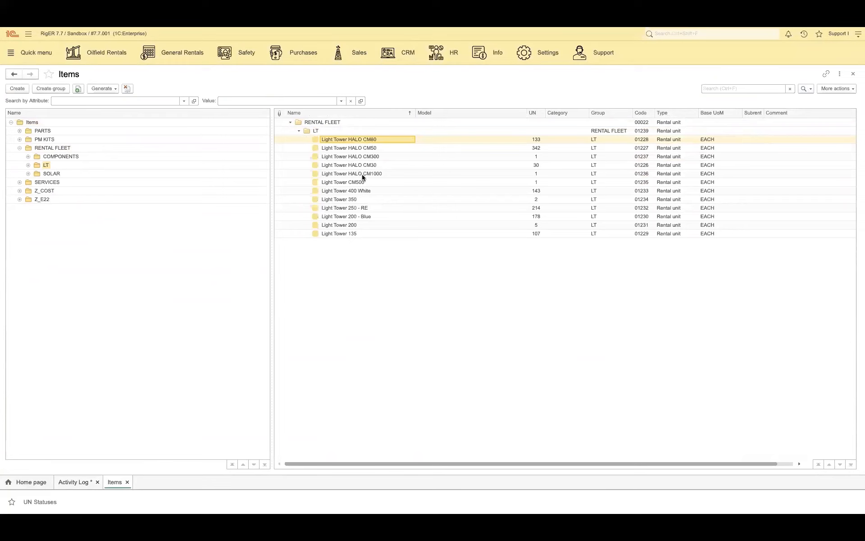
key(Return)
click(306, 147)
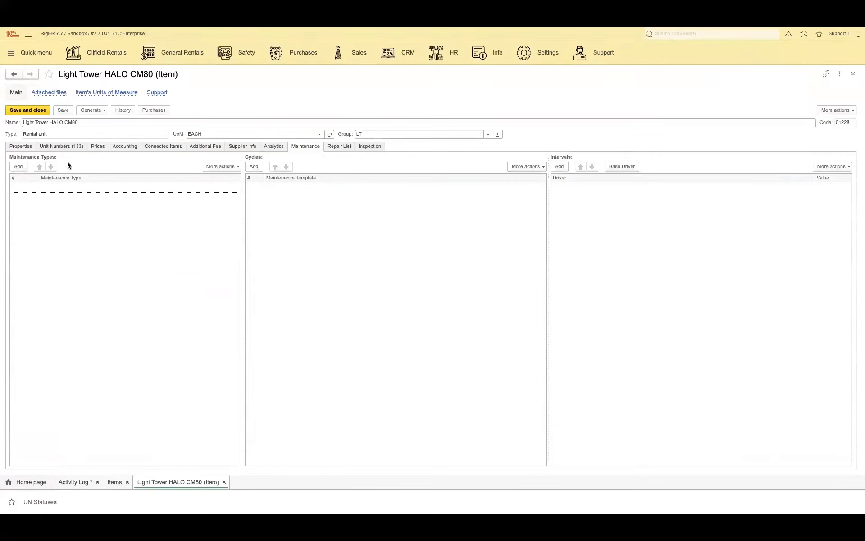
Step: Add a PM maintenance type with three cycles: Standard Monthly PM twice, followed by Standard Quaterly PM
click(18, 166)
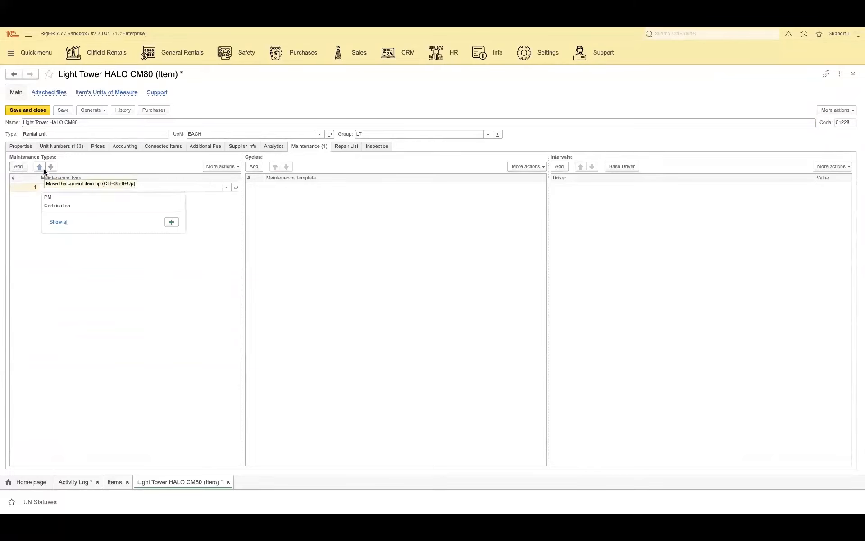
click(49, 198)
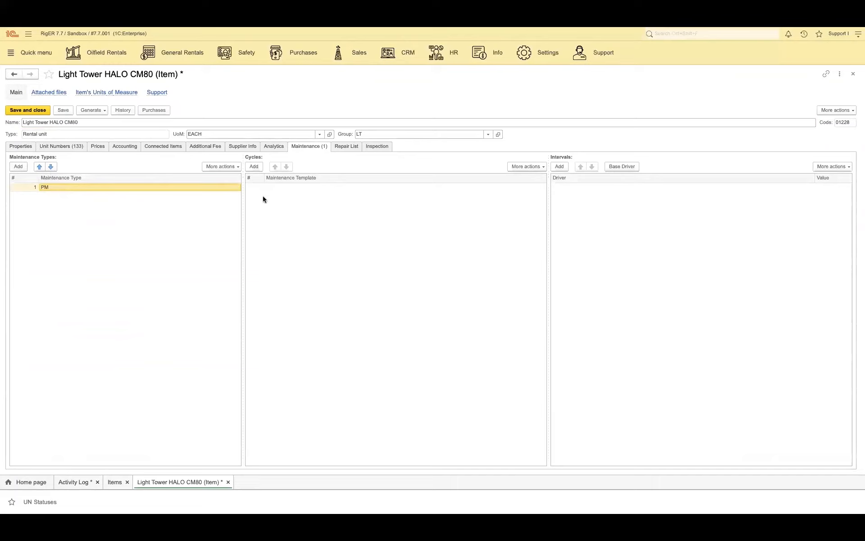
click(254, 167)
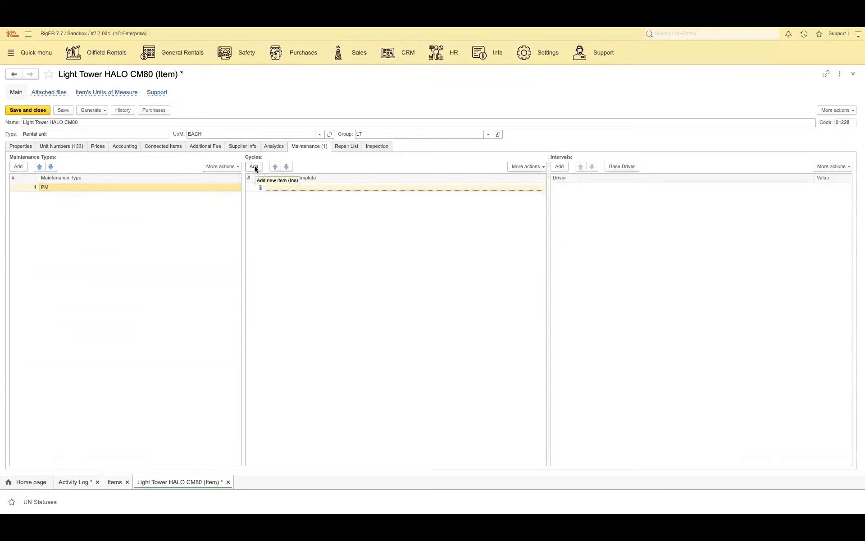
click(285, 186)
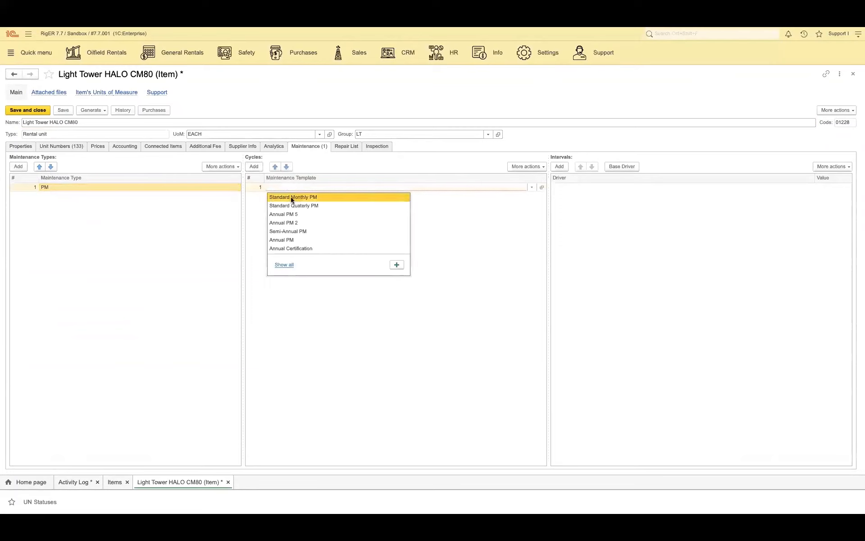
click(292, 198)
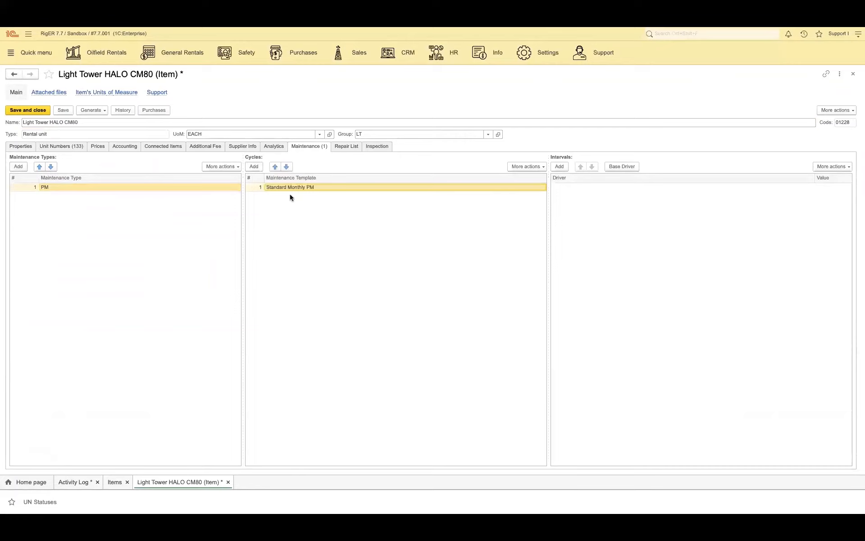
click(253, 166)
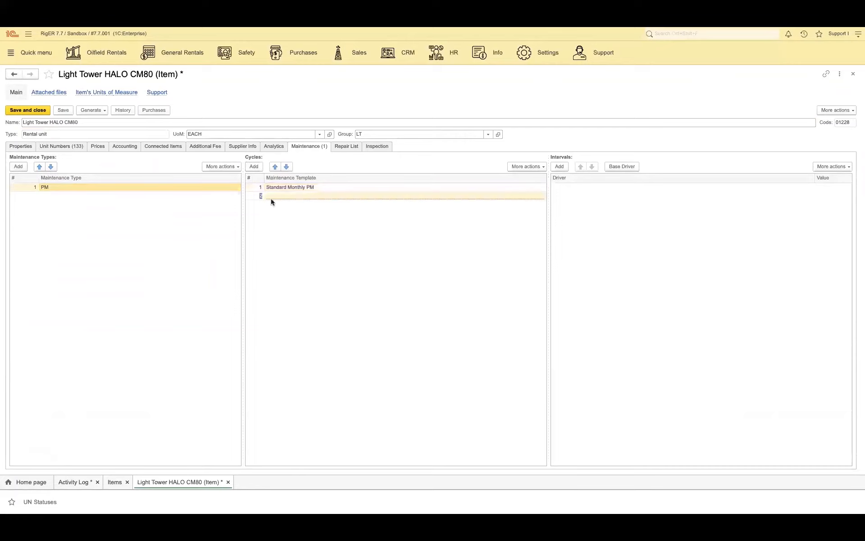
click(283, 206)
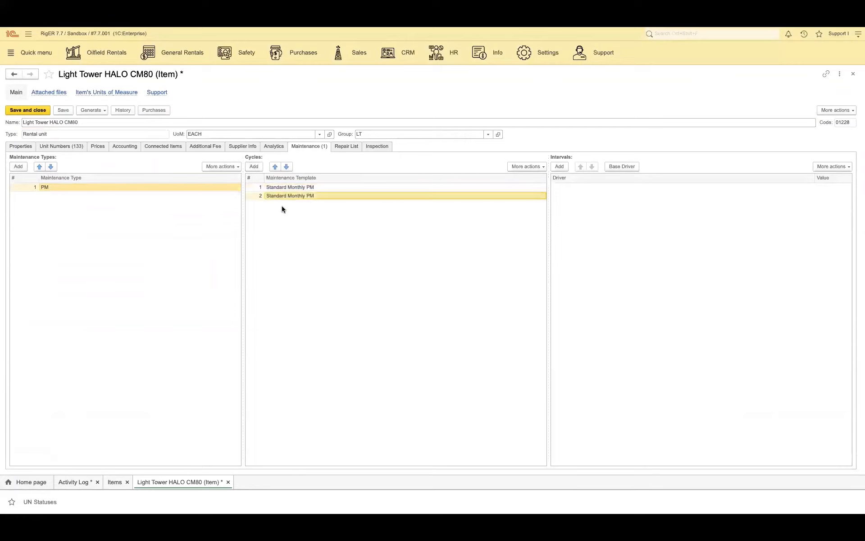
click(254, 167)
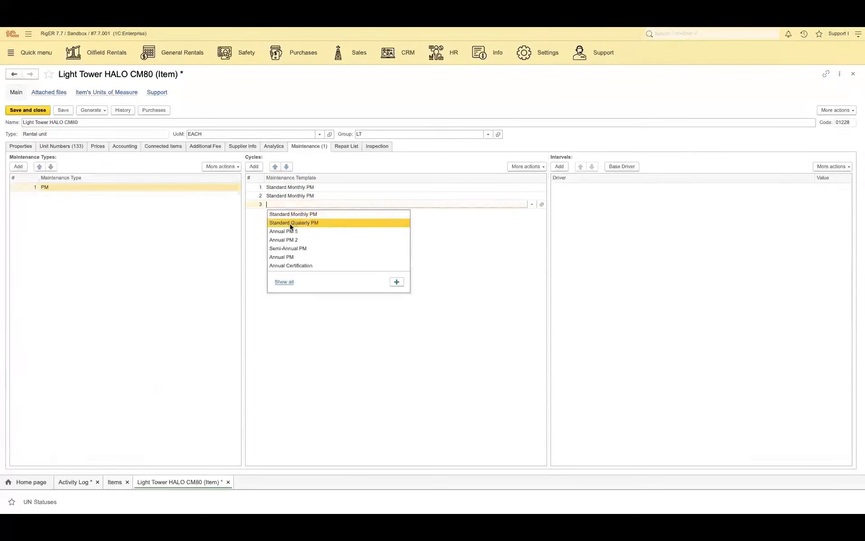
click(293, 223)
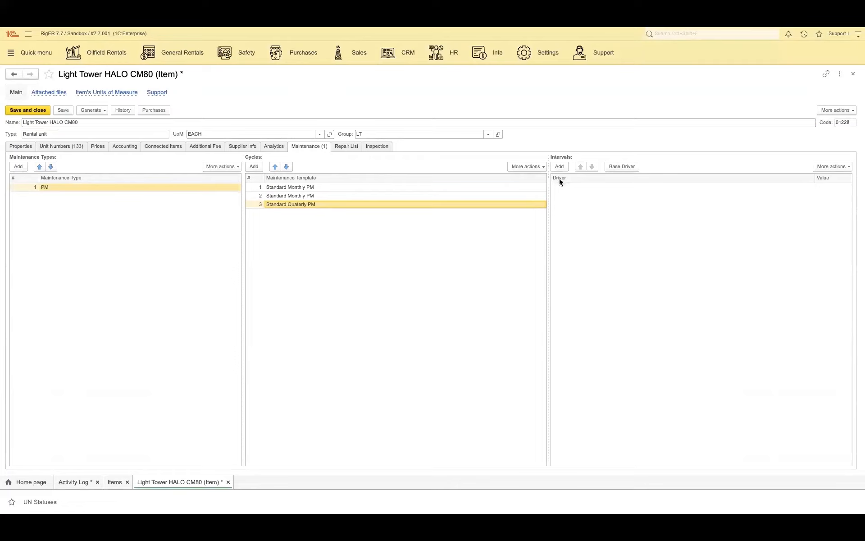
Step: Add two intervals for the PM maintenance type: 780 Operating Hours and 30 Deployed Days
click(560, 167)
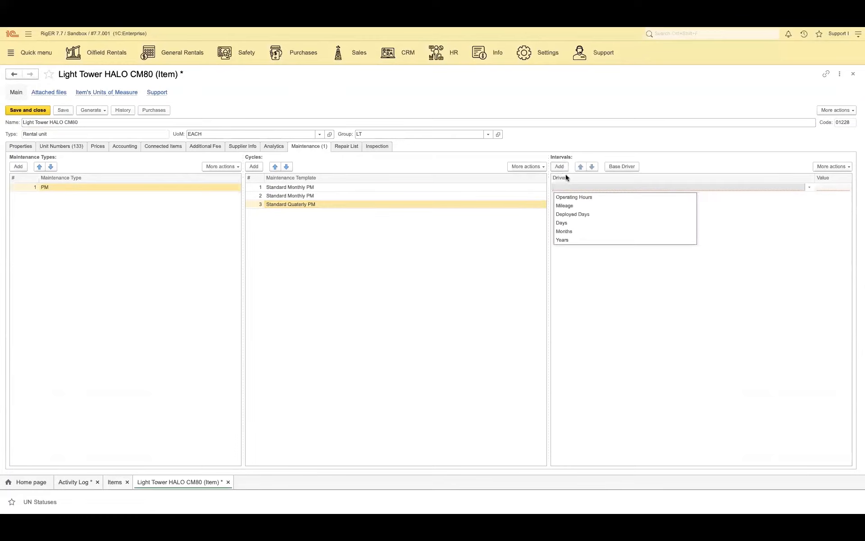
click(573, 197)
text(780)
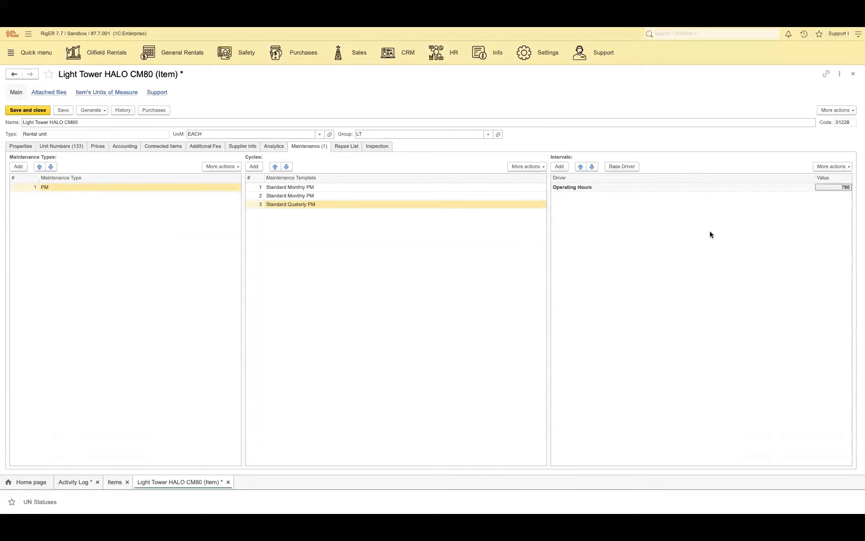
click(559, 167)
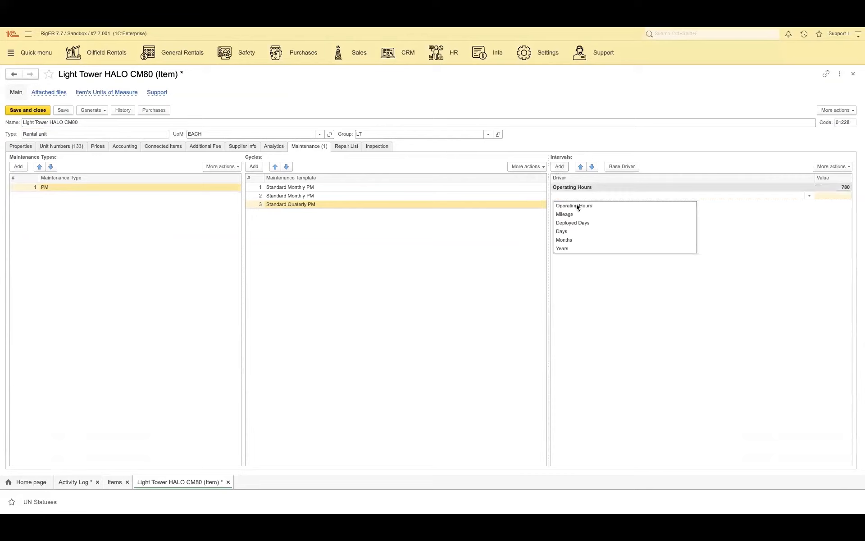
click(589, 223)
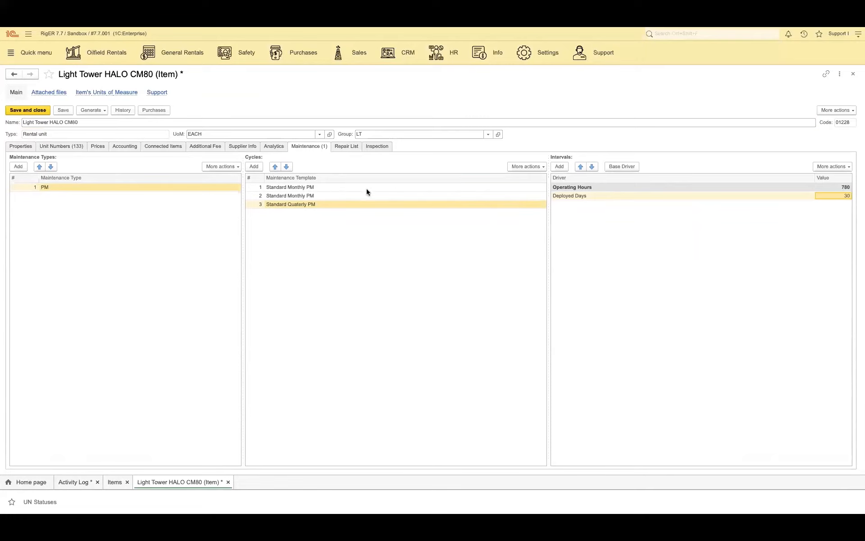
Step: Review the parts, services, parameters and available data types of the first cycle's Standard Monthly PM template, saving and closing it unchanged
click(396, 187)
click(398, 187)
click(542, 187)
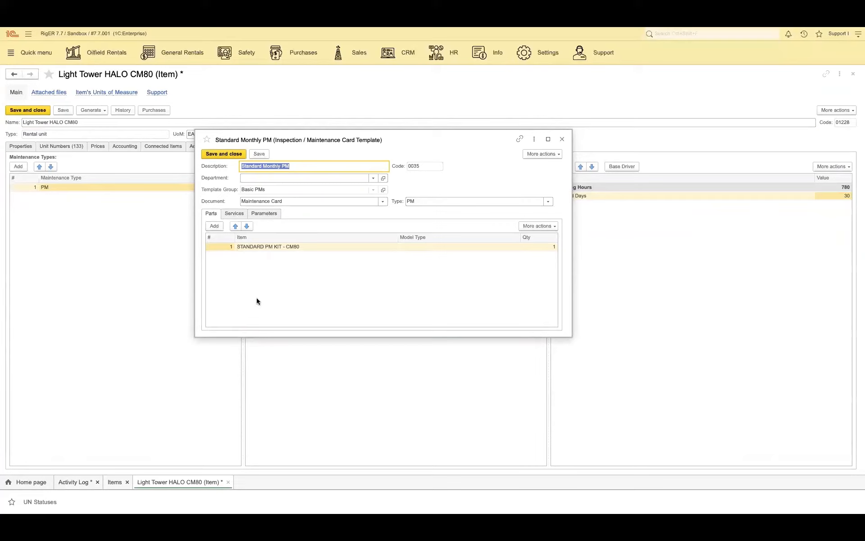
click(234, 214)
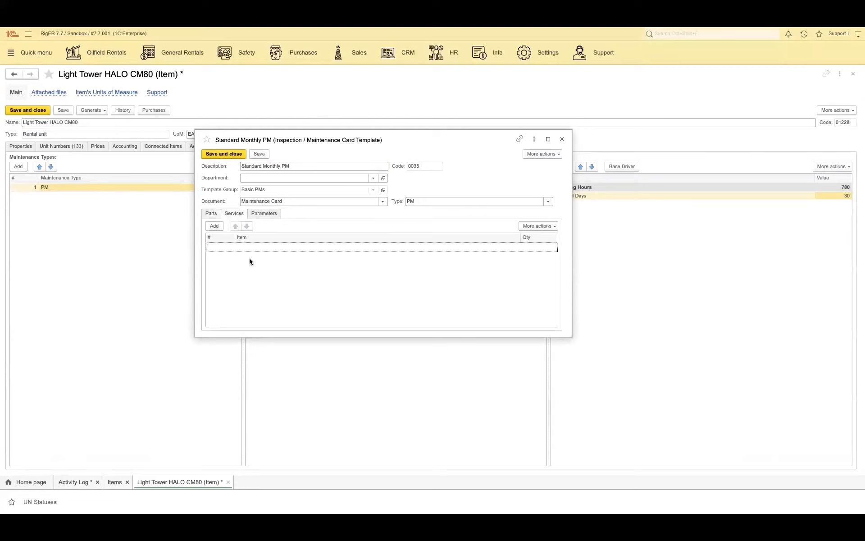
click(274, 214)
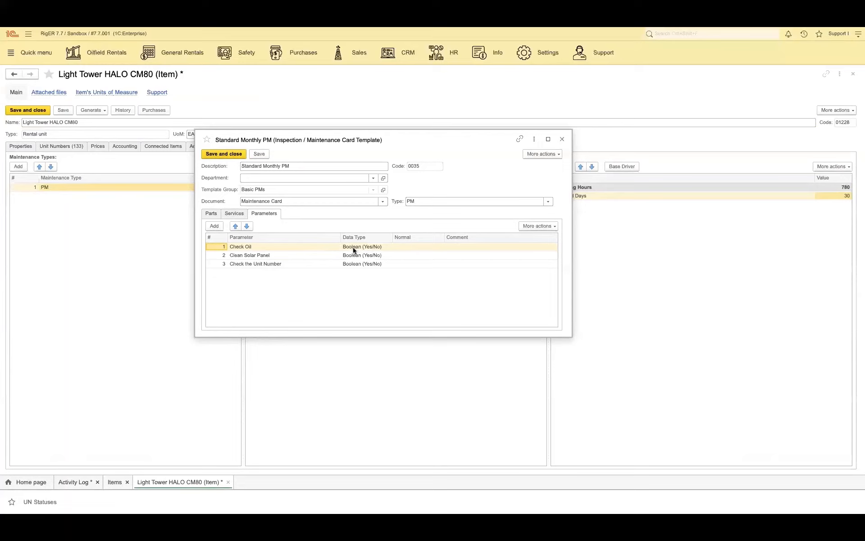
click(385, 247)
click(386, 247)
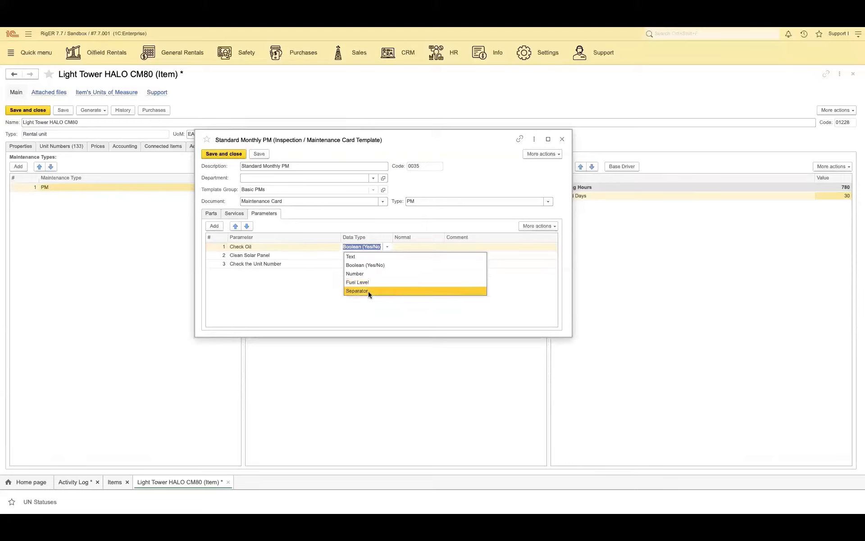
click(299, 299)
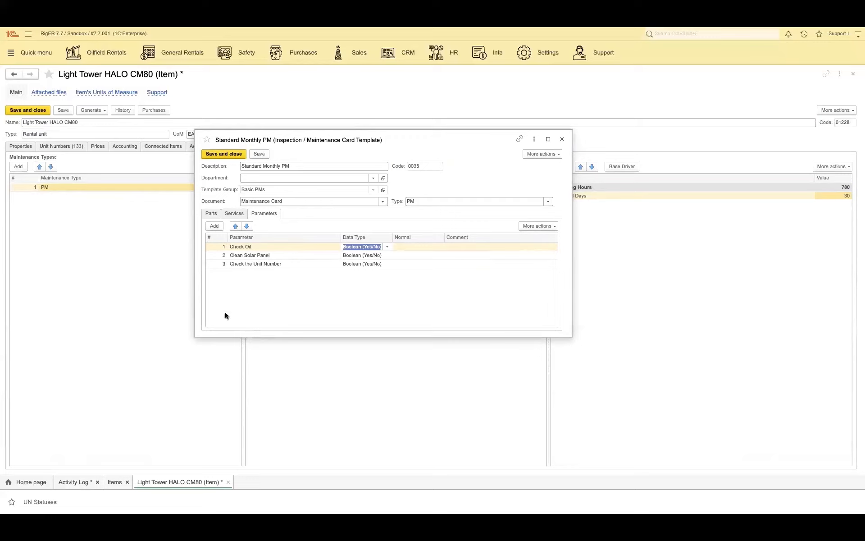
click(220, 154)
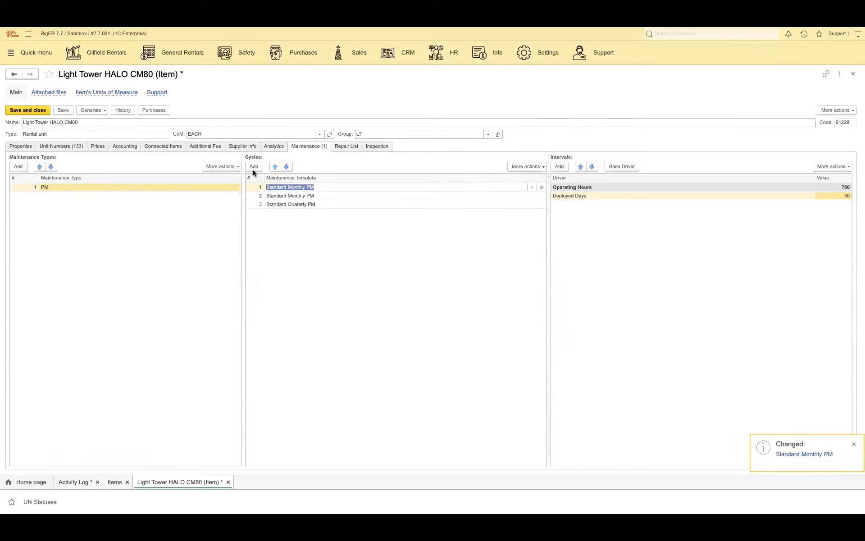
Step: Check the parts of the Standard Quaterly PM template, close it, and save the light tower item
click(282, 206)
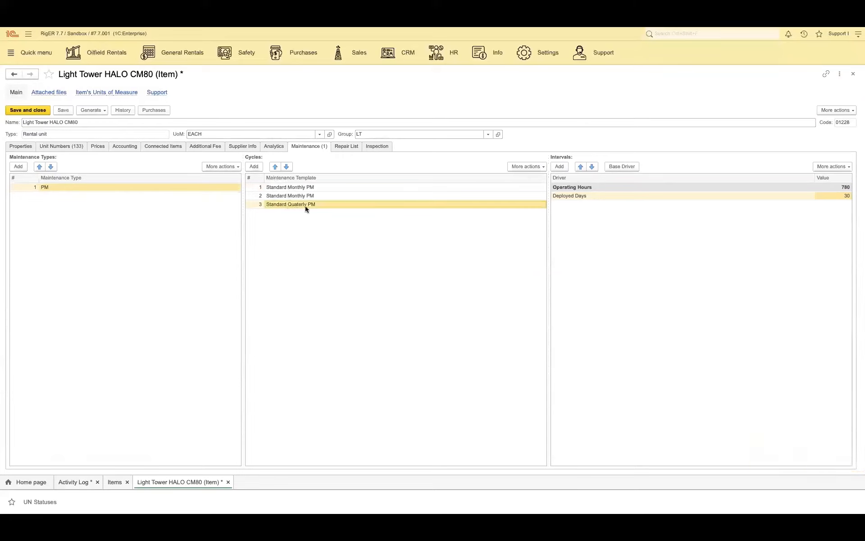
double_click(361, 205)
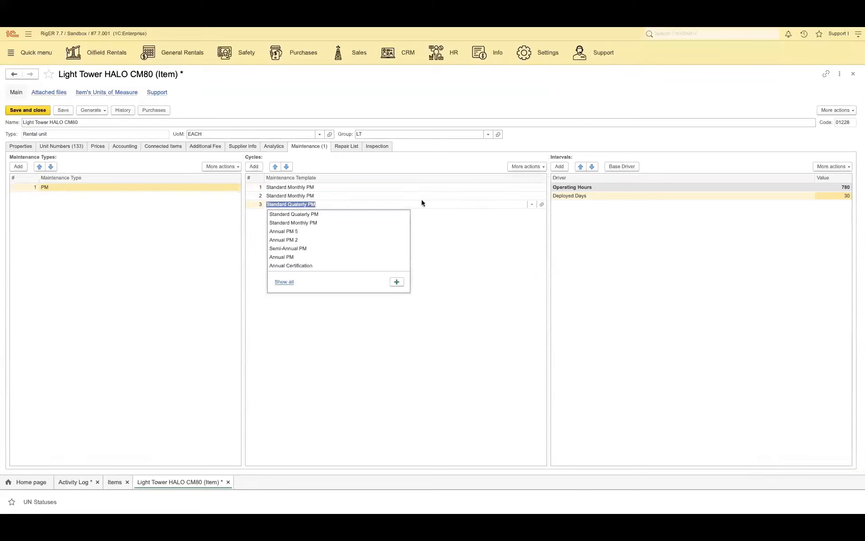
click(542, 205)
click(542, 205)
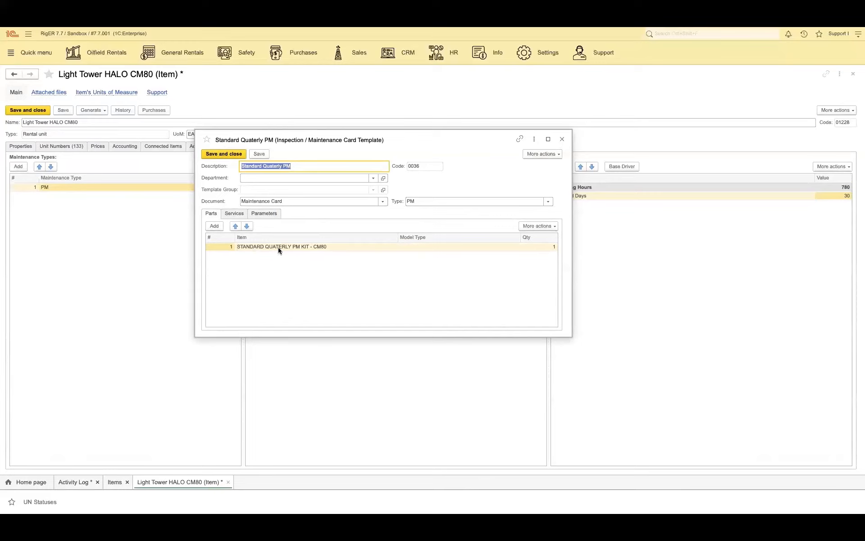
click(227, 153)
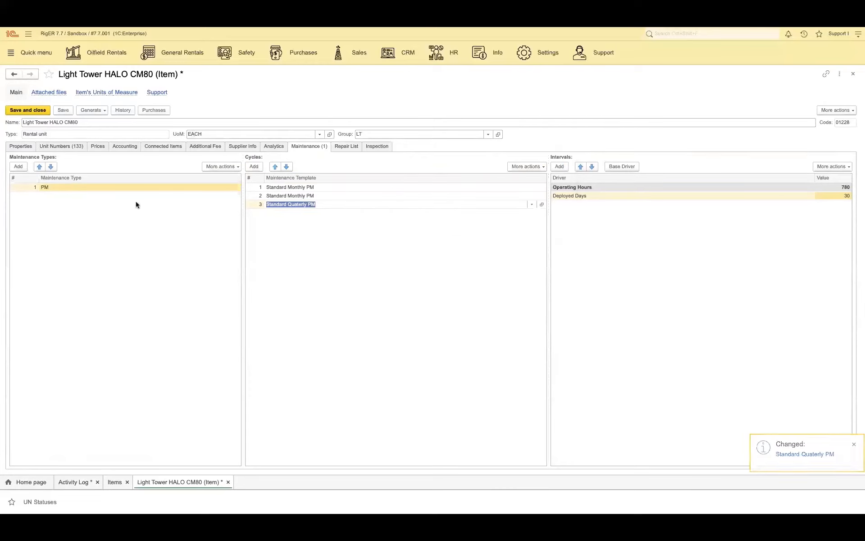
click(64, 109)
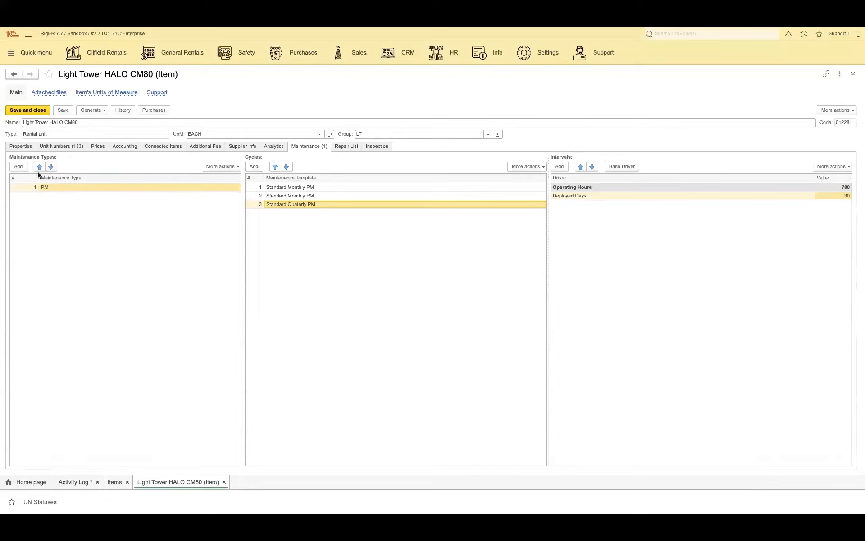
Step: Add a Certification maintenance type to the item with Annual Certification as its first cycle's template
click(20, 167)
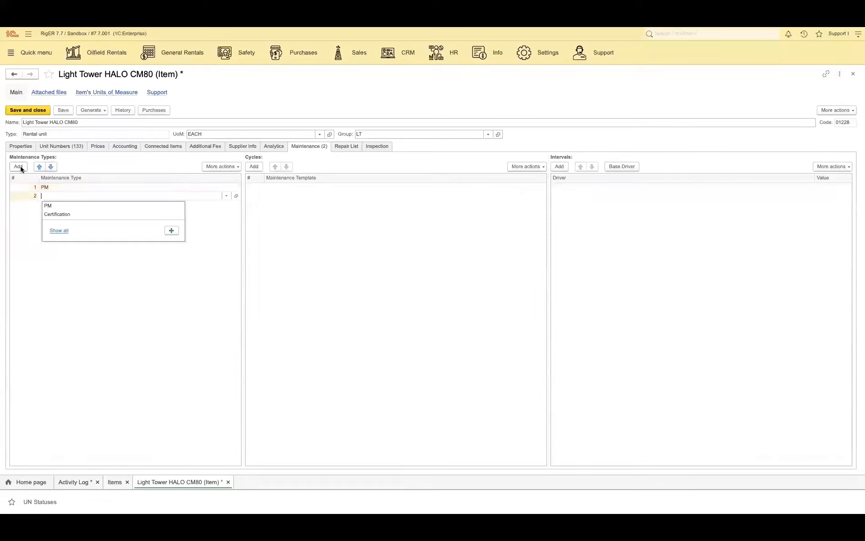
click(63, 214)
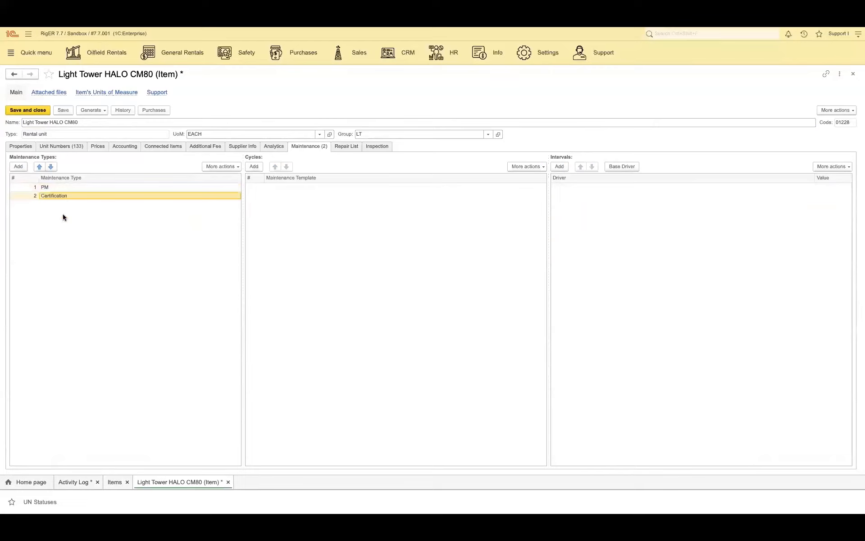
click(253, 167)
text(1)
key(Tab)
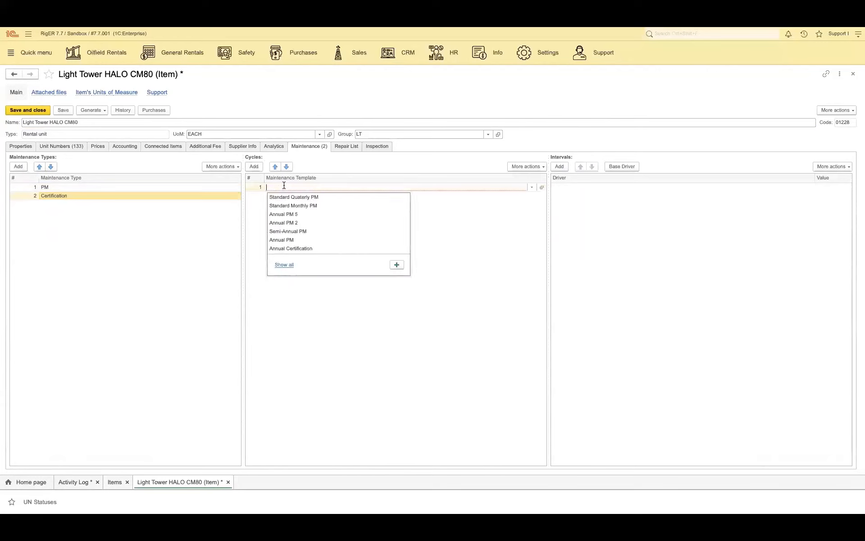
click(288, 249)
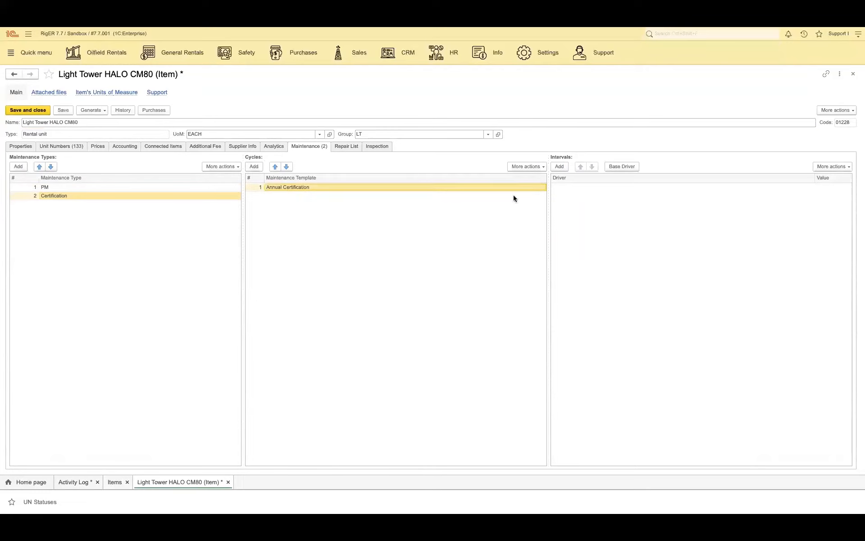
Step: Review the parts, services and parameters of the Annual Certification template, saving and closing it unchanged
click(540, 189)
click(541, 189)
click(542, 188)
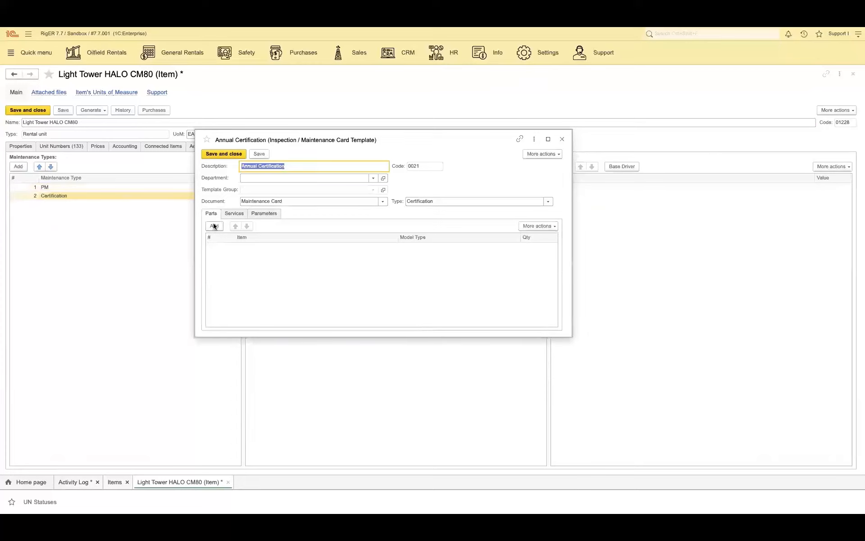
click(232, 213)
click(265, 213)
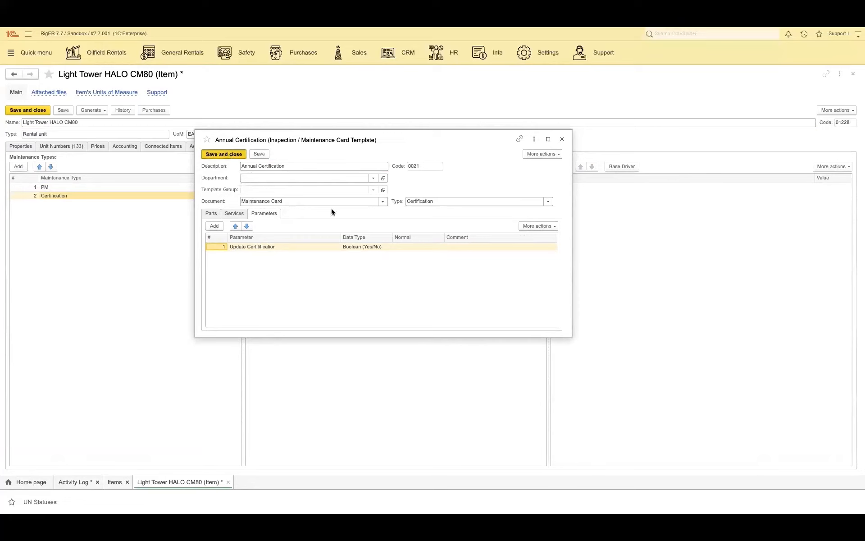
key(ctrl+Return)
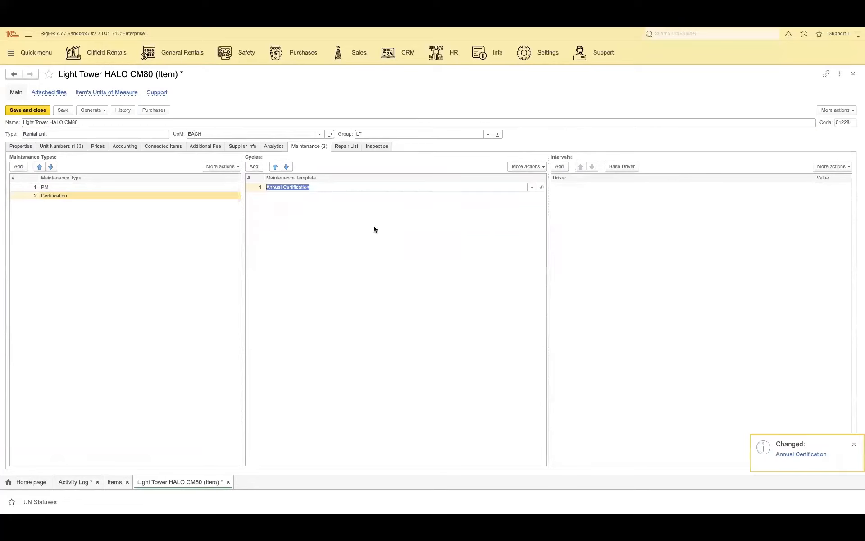
Step: Add a 365 Days interval for the Certification maintenance type and save the item
click(560, 166)
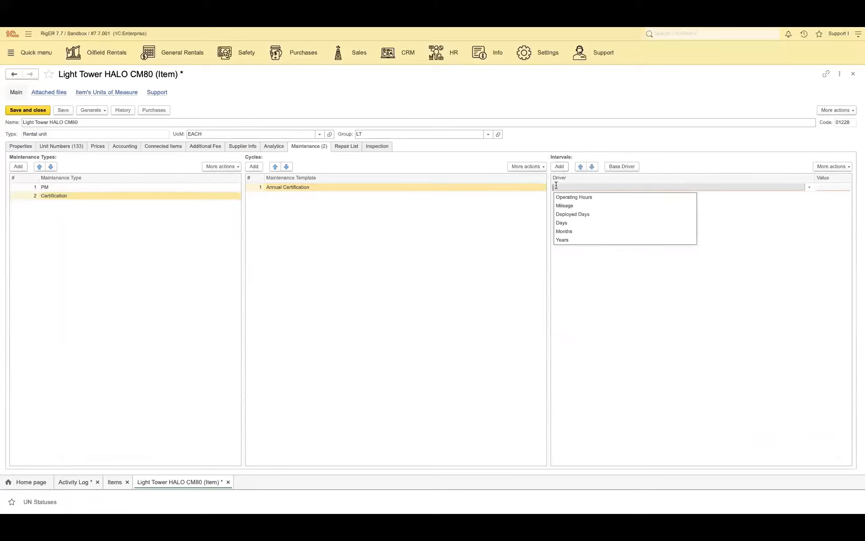
click(562, 223)
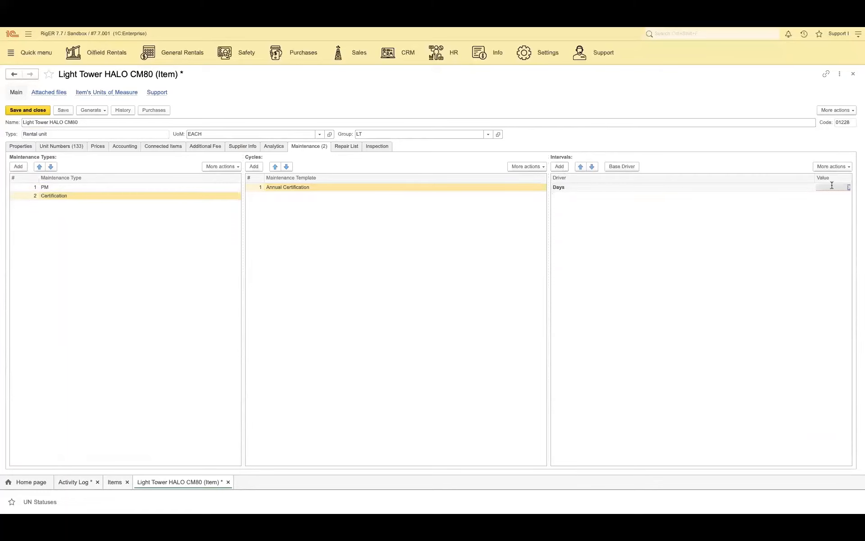
text(365)
key(Return)
click(62, 110)
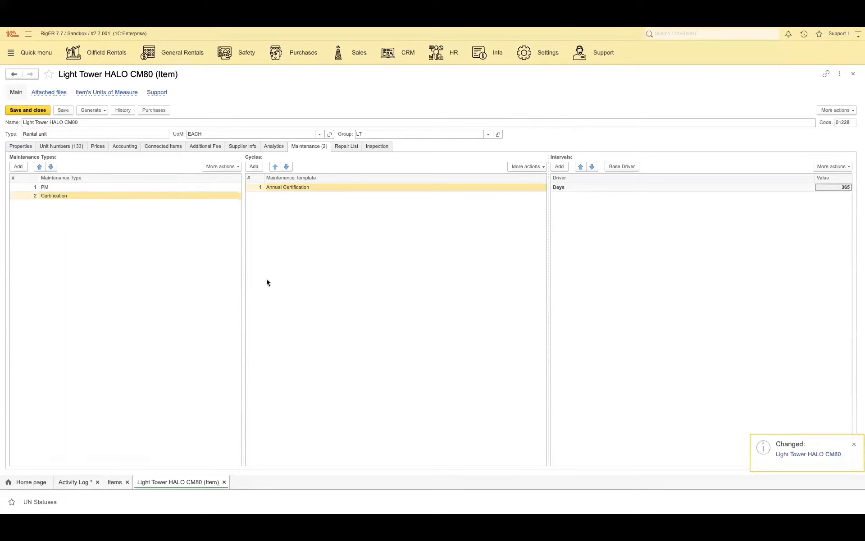
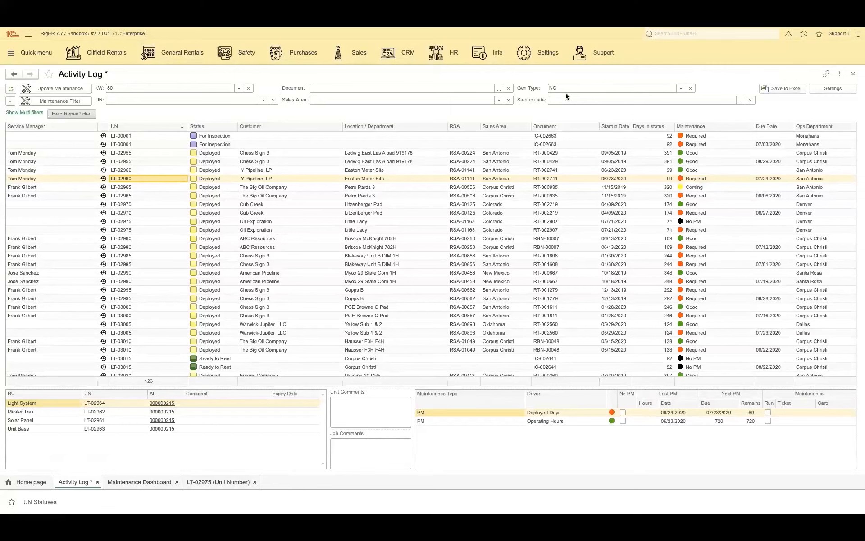
Step: Open the Activity Log Dashboard, run the Deployed Days PM for unit LT-02960, and include its Operating Hours line
click(101, 58)
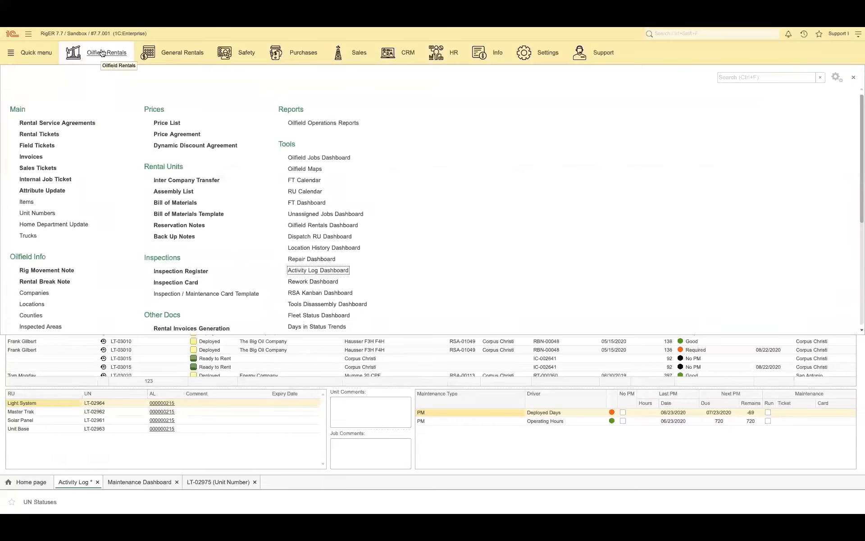
click(310, 273)
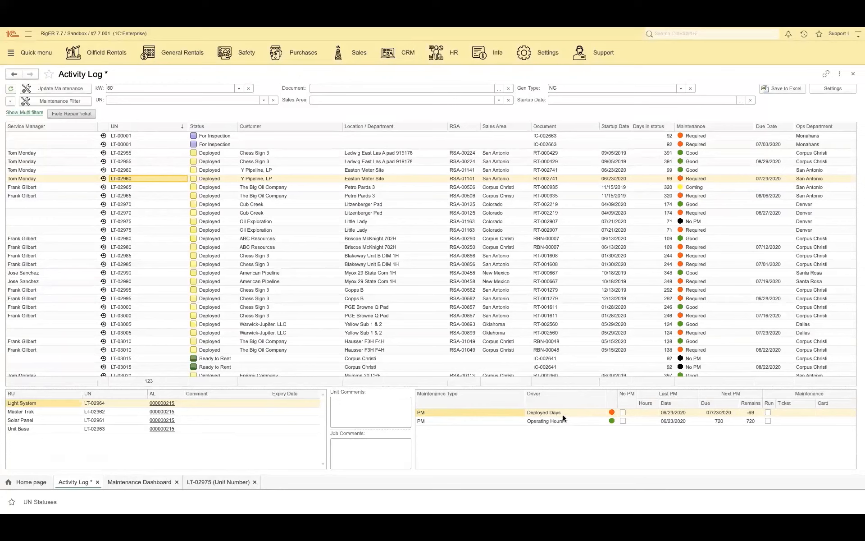
click(768, 412)
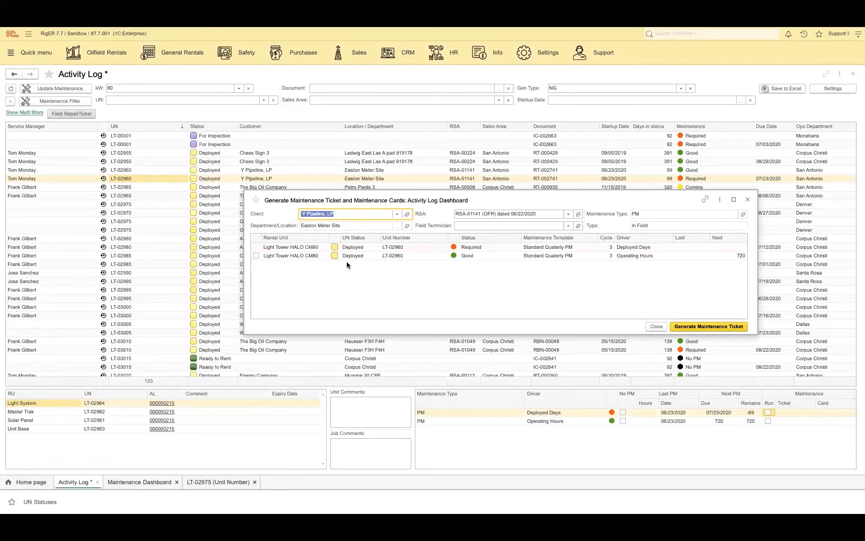
click(256, 256)
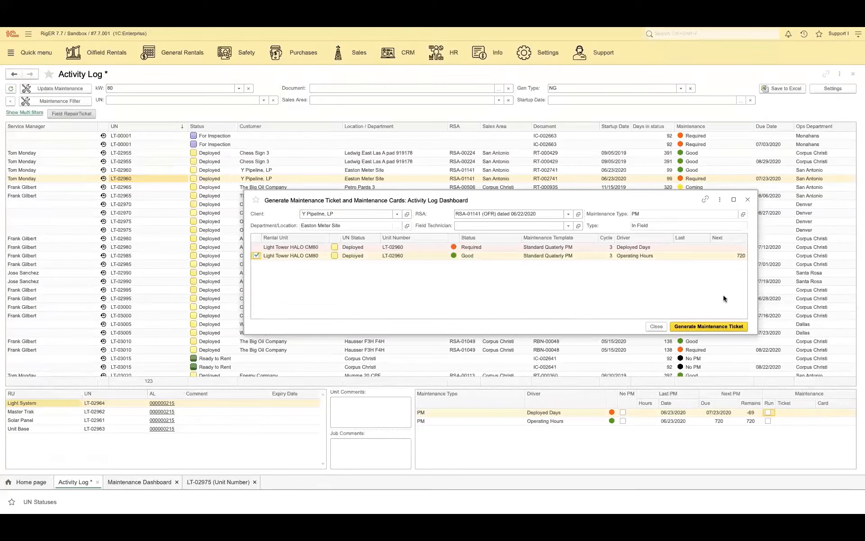
Step: Assign the field technician by name and generate the PM maintenance ticket and card for LT-02960
click(489, 225)
text(don)
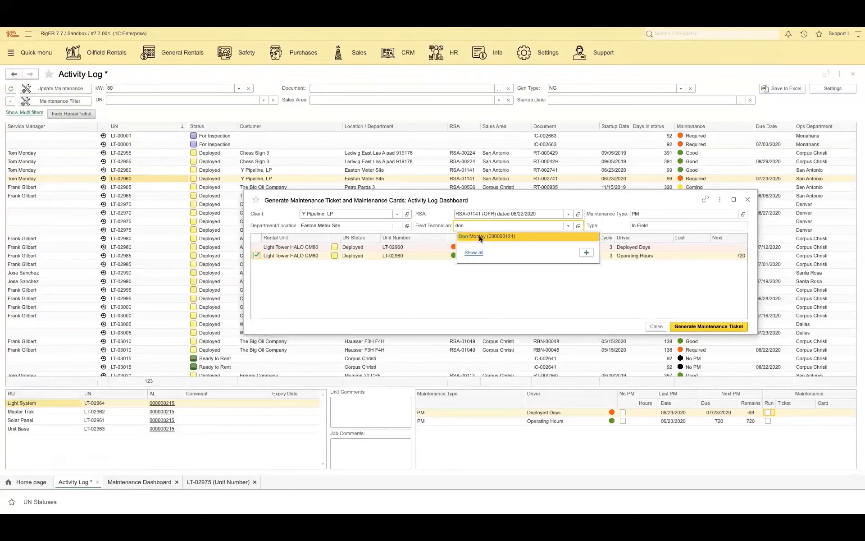
click(479, 236)
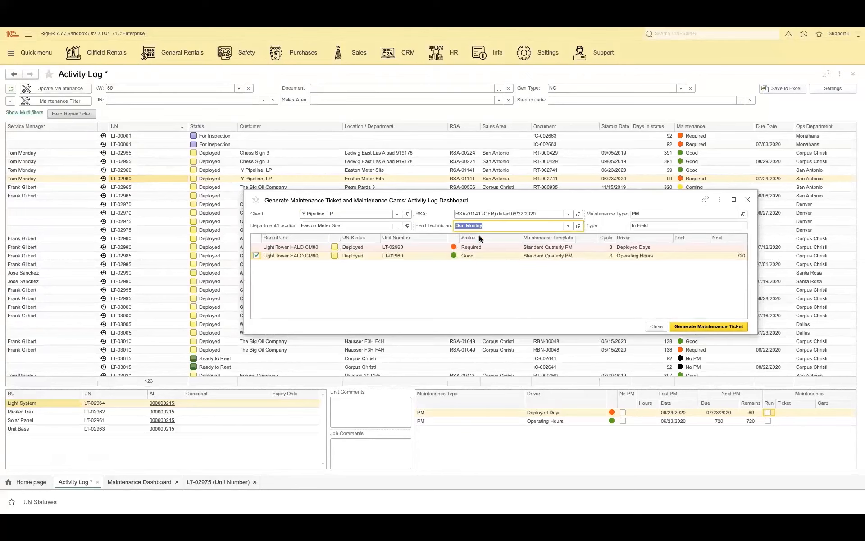
click(702, 328)
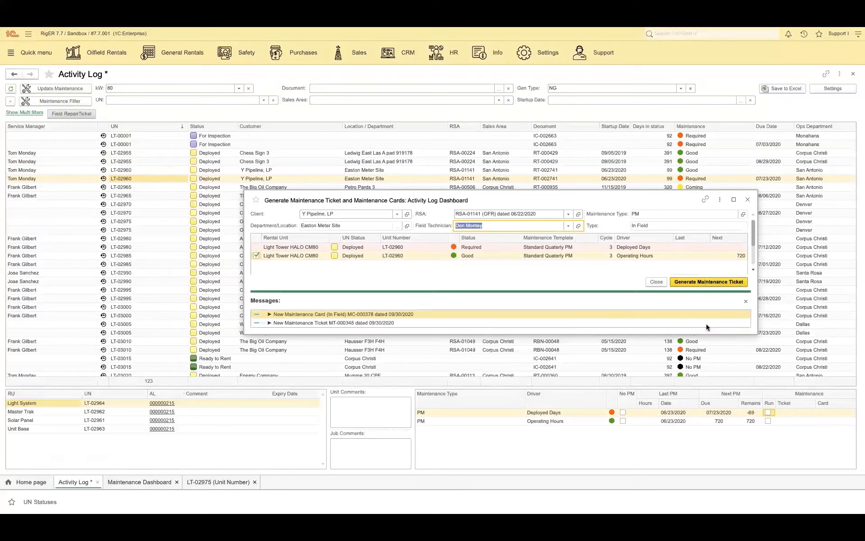
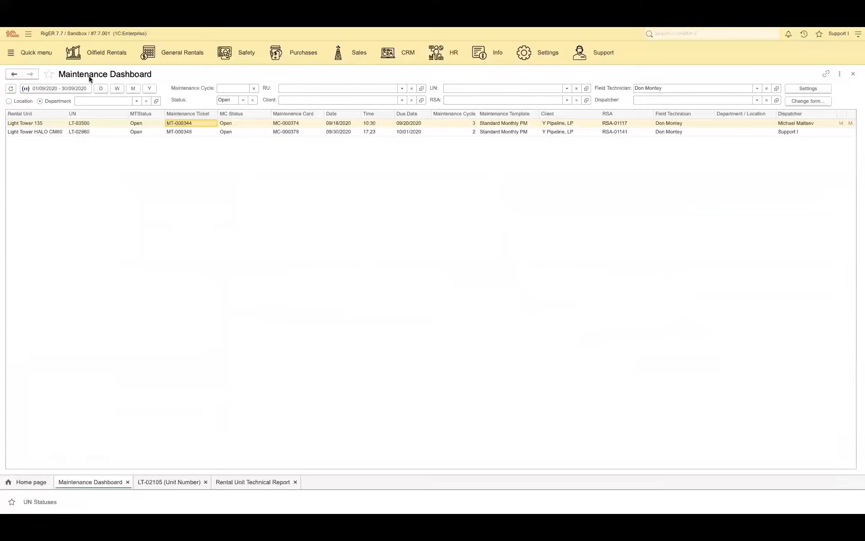
Step: Open the maintenance ticket for unit LT-02960 and its linked maintenance card, and check the card's services
double_click(182, 131)
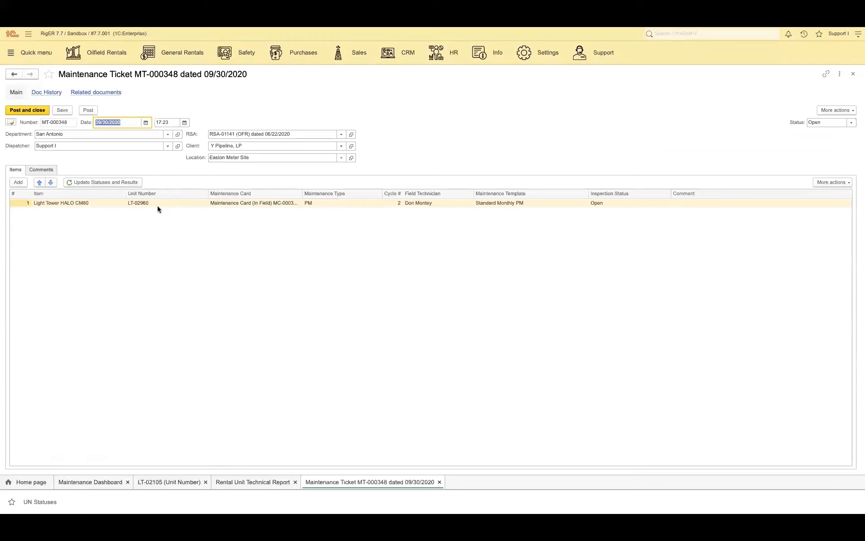
click(230, 203)
double_click(231, 203)
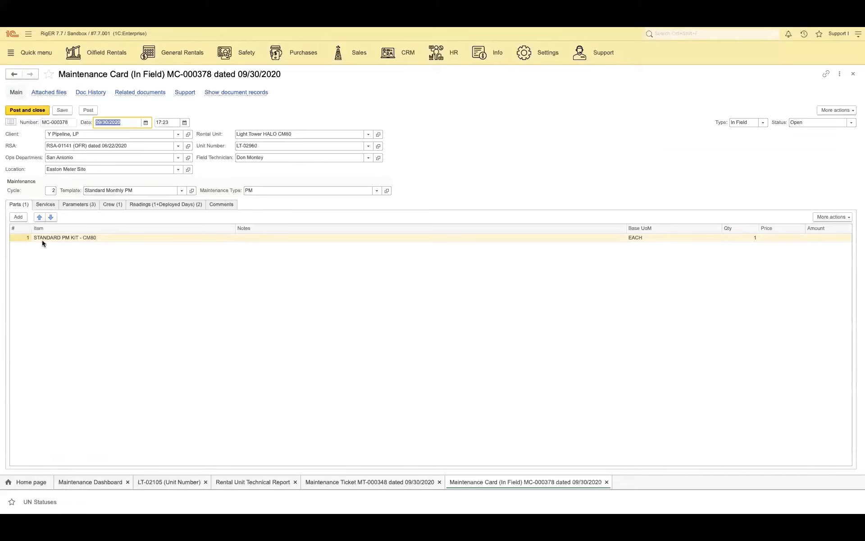
click(52, 205)
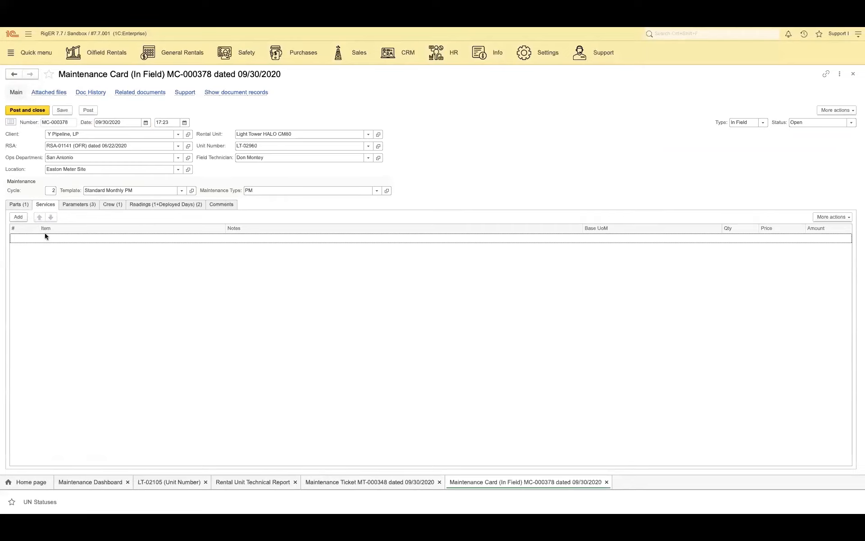
Step: Mark the Check Oil, Clean Solar Panel and Check the Unit Number parameters of the maintenance card as Pass
click(75, 207)
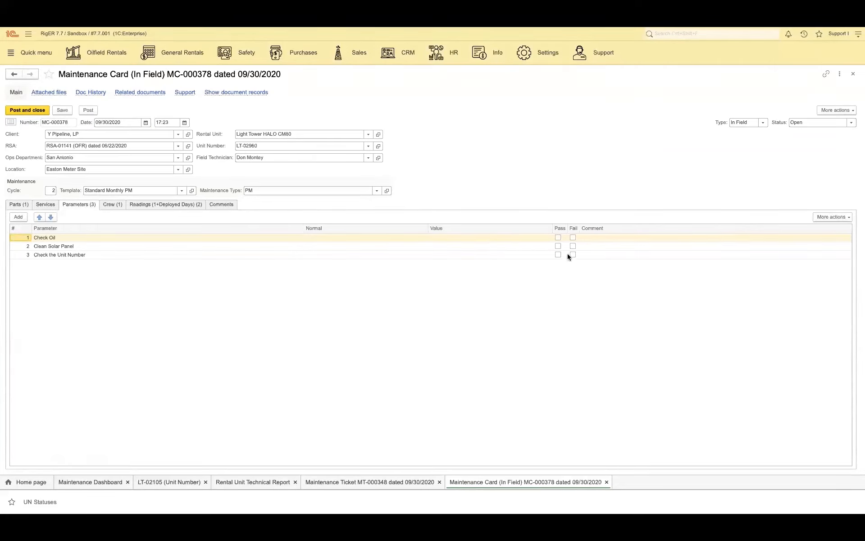
click(558, 237)
click(557, 247)
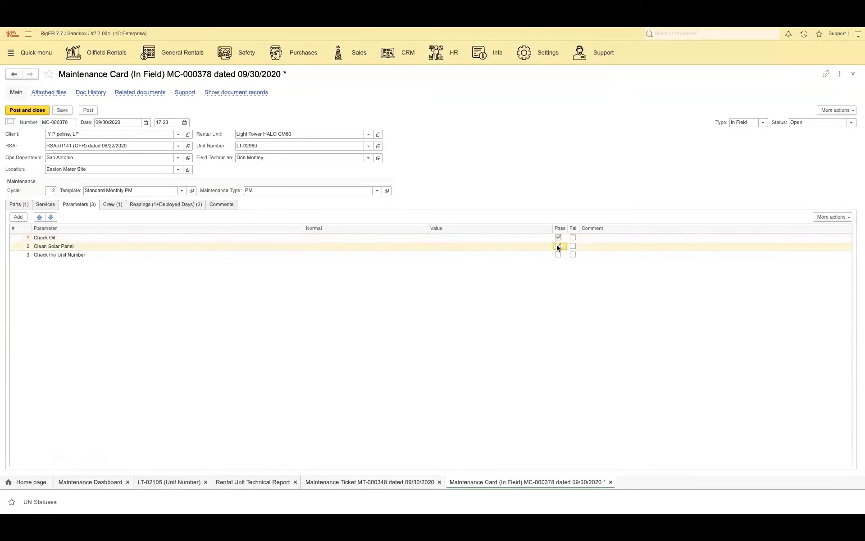
click(557, 255)
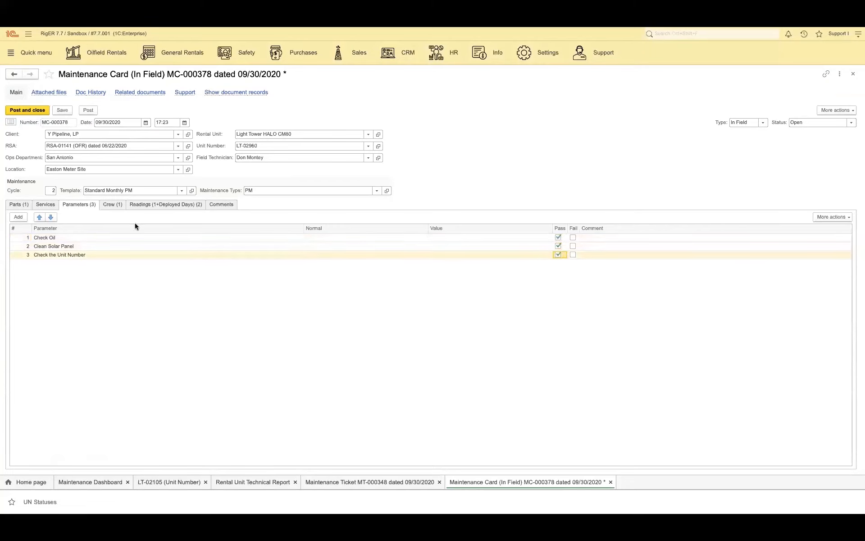
Step: Set the current Operating Hours reading for LT-02960 to 1,580 and post the maintenance card
click(112, 204)
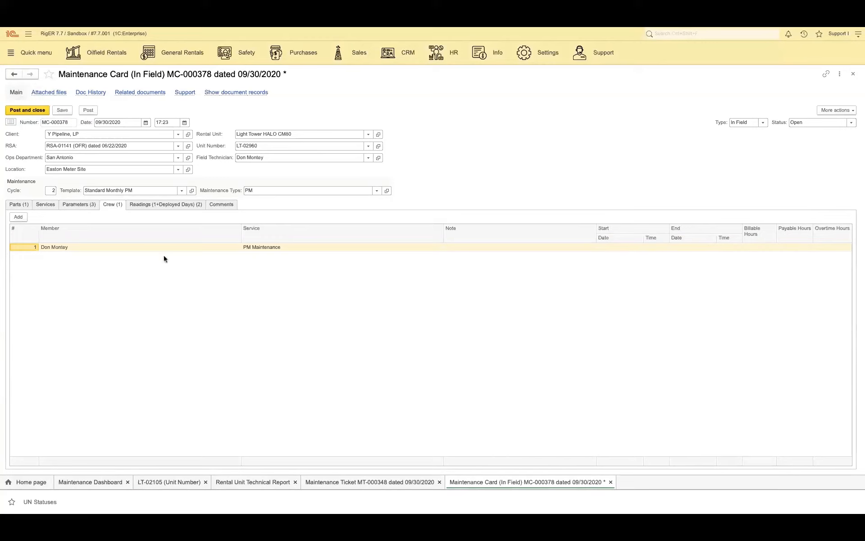
click(156, 207)
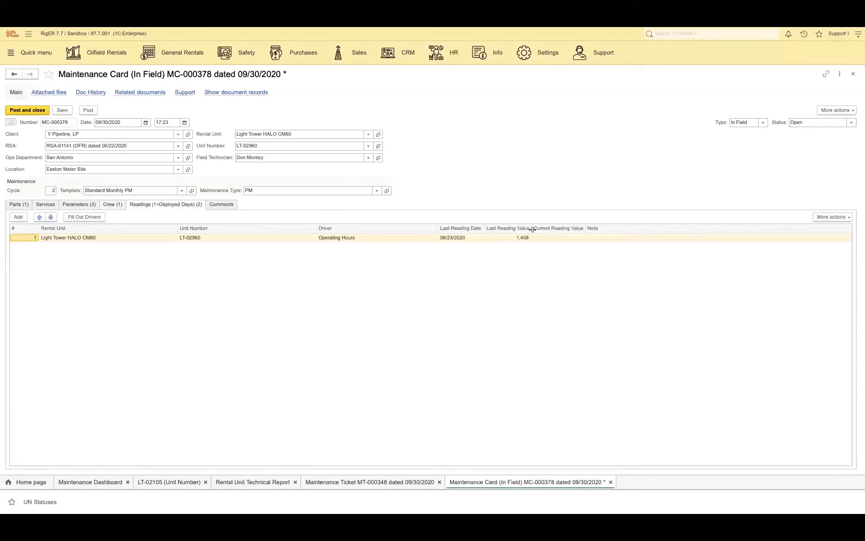
click(549, 240)
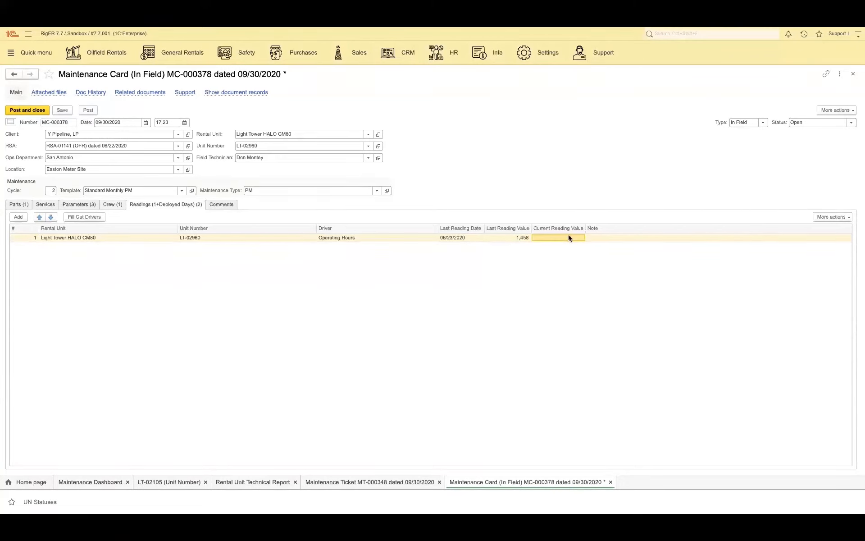
double_click(567, 237)
text(158)
key(Return)
click(576, 239)
text(0)
click(554, 291)
click(88, 109)
Step: Examine the status options available for the maintenance card without changing its status
click(852, 123)
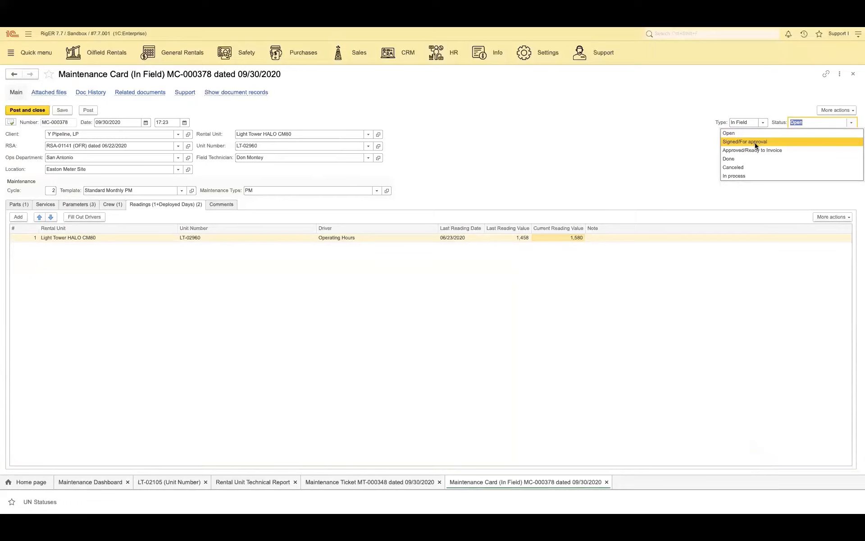
click(585, 146)
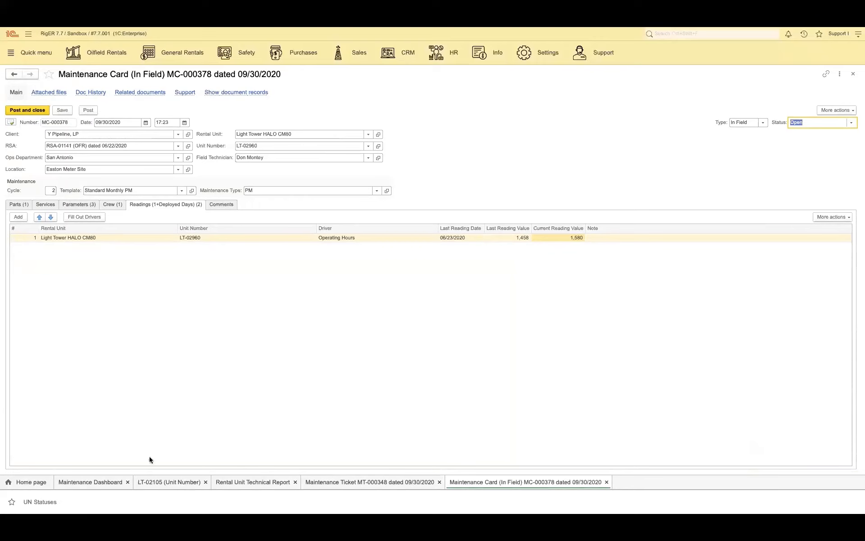
Step: Review the maintenance history of unit LT-02105 and its preventive maintenance ticket in the Rental Unit Technical Report
click(156, 482)
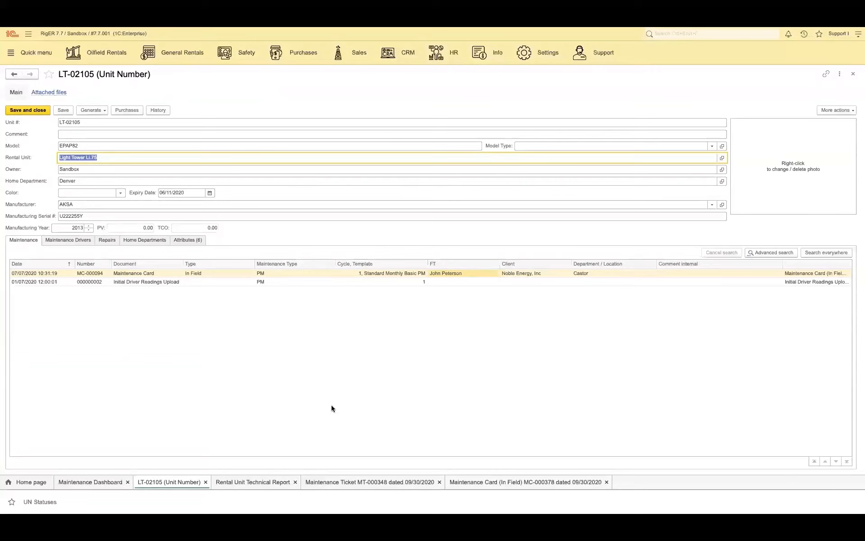
click(249, 482)
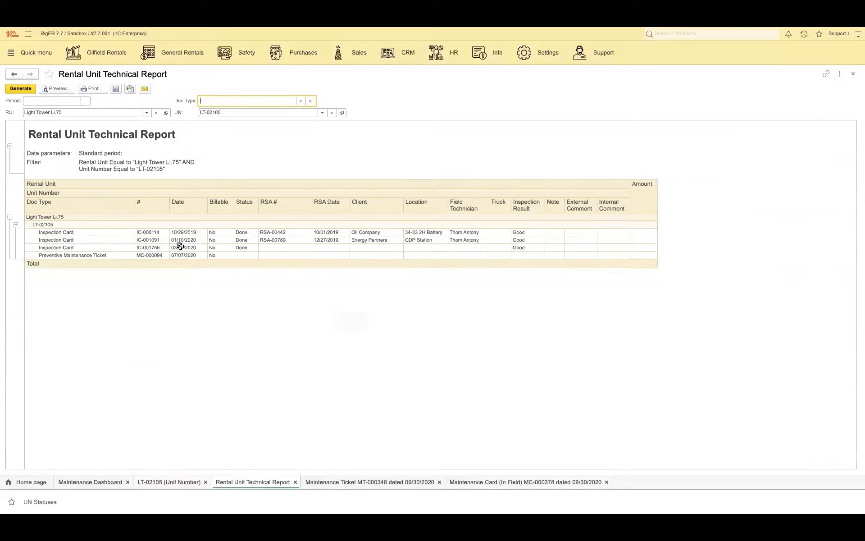
click(74, 255)
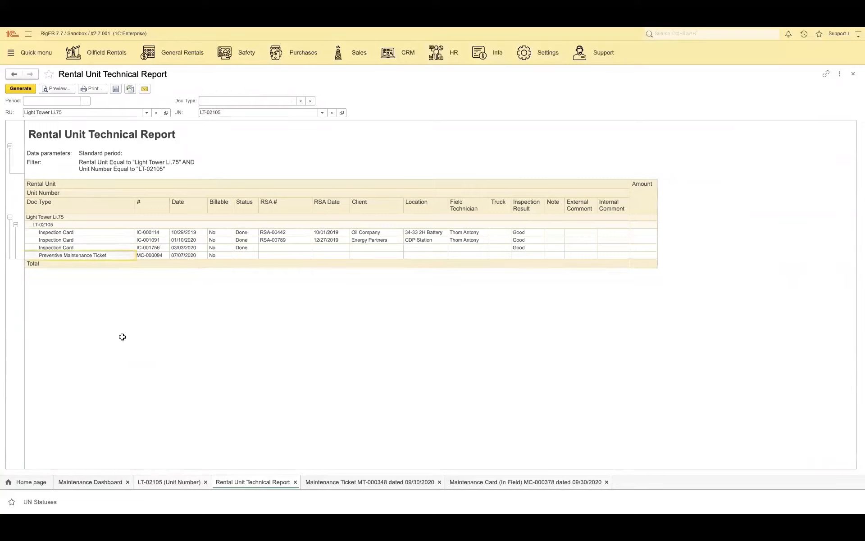